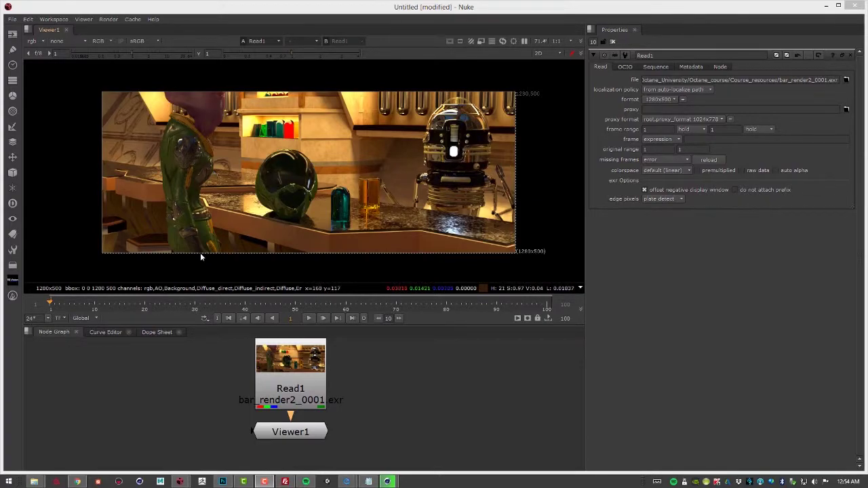
Step: Connect the Read1 node holding bar_render2_0001.exr to Viewer1
drag(295, 368, 296, 376)
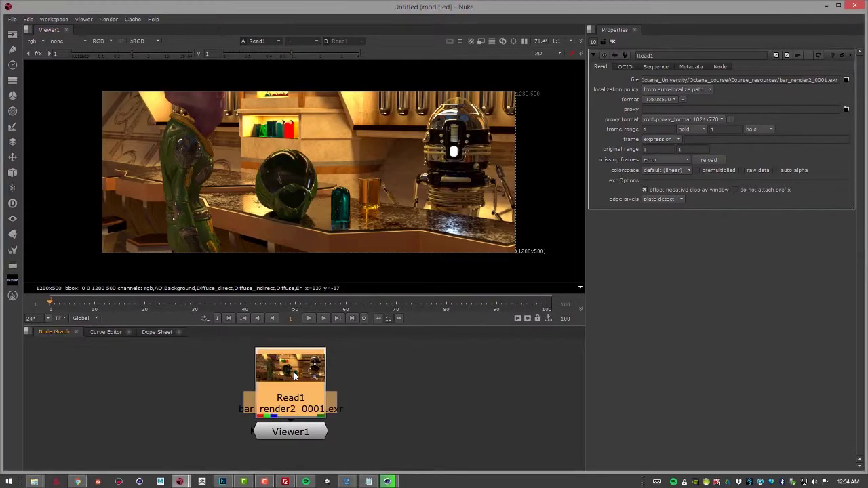
drag(299, 435, 299, 442)
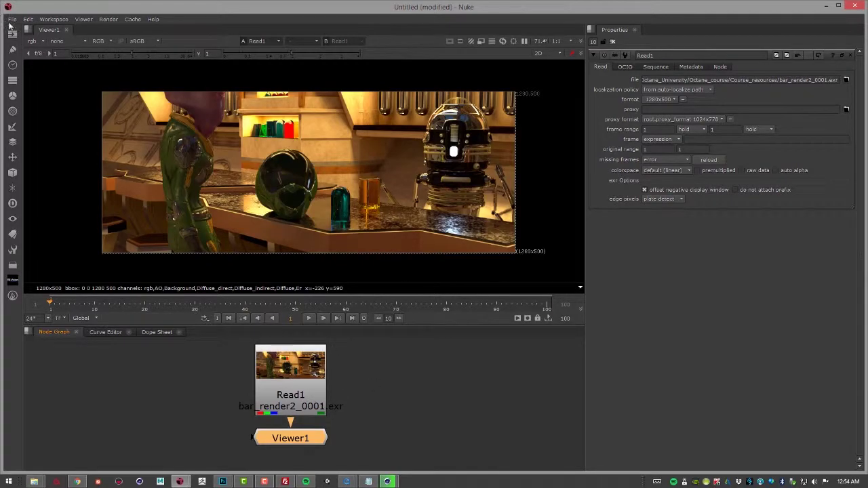
Step: Show the AO pass in the Nuke viewer
click(35, 42)
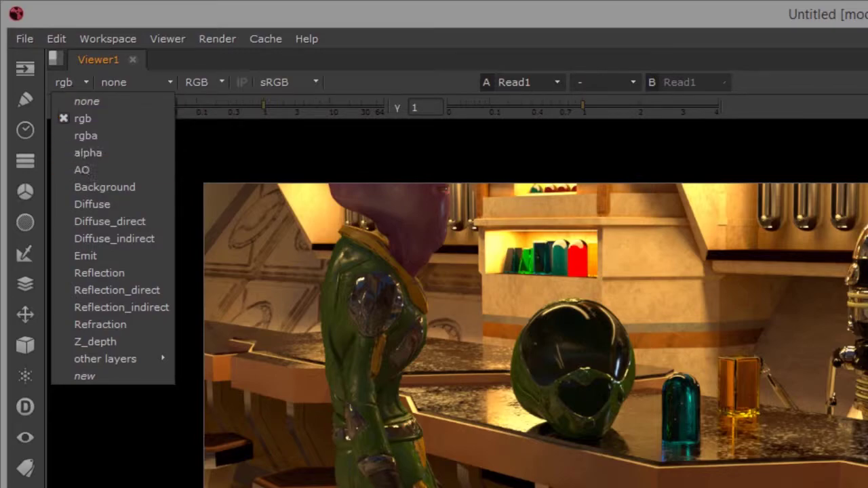
key(Escape)
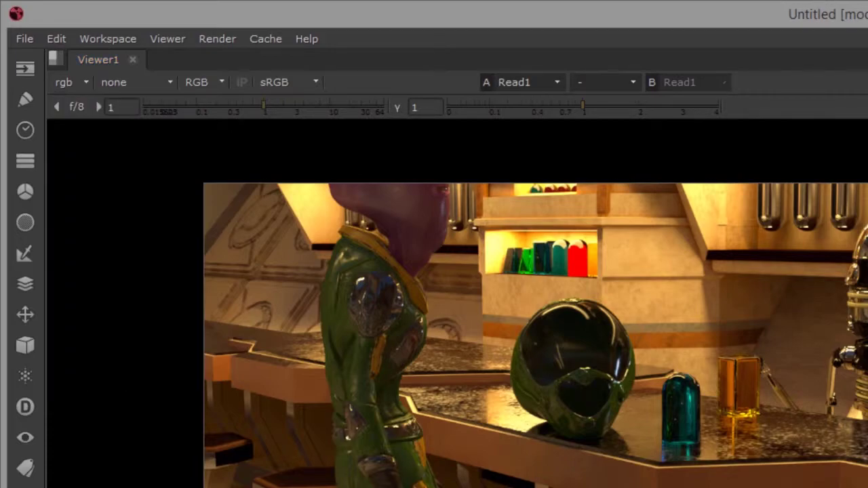
click(68, 82)
click(101, 170)
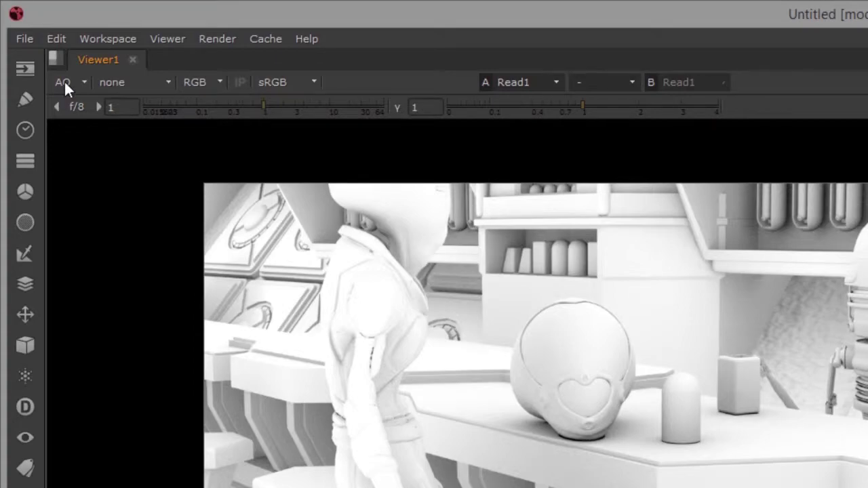
Step: Step through the Diffuse, Diffuse_direct and Diffuse_indirect passes
click(63, 80)
key(Escape)
key(Page_Down)
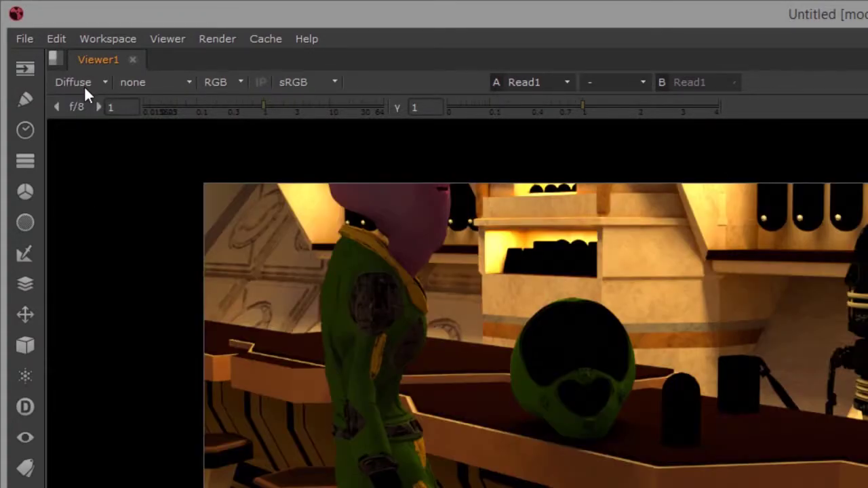
click(83, 82)
click(110, 218)
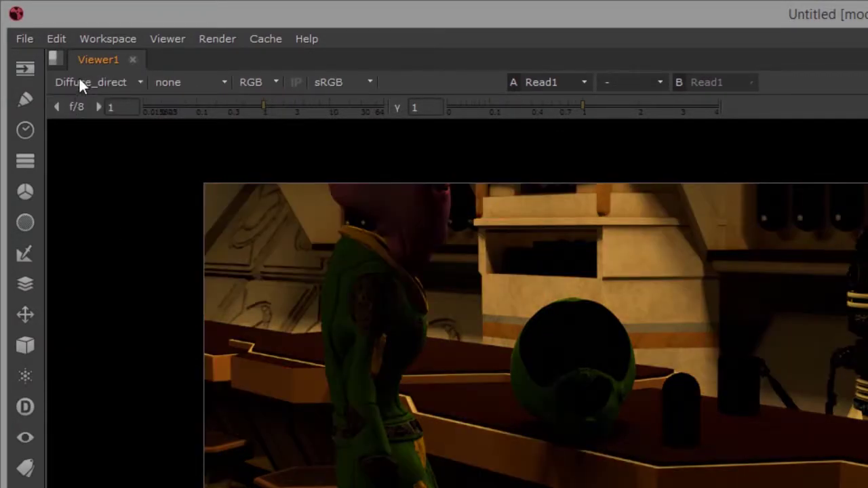
click(79, 76)
click(110, 235)
Step: View the Emit, Reflection, Reflection_direct, Reflection_indirect and Refraction passes
click(77, 81)
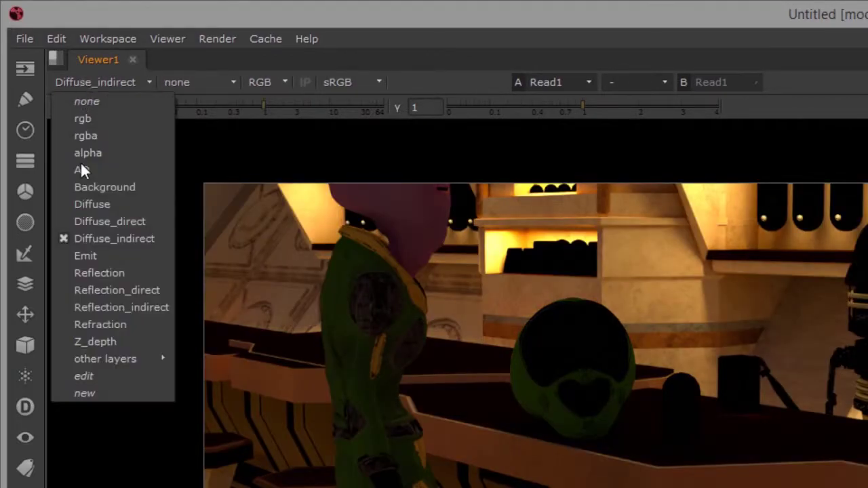
click(87, 256)
click(76, 78)
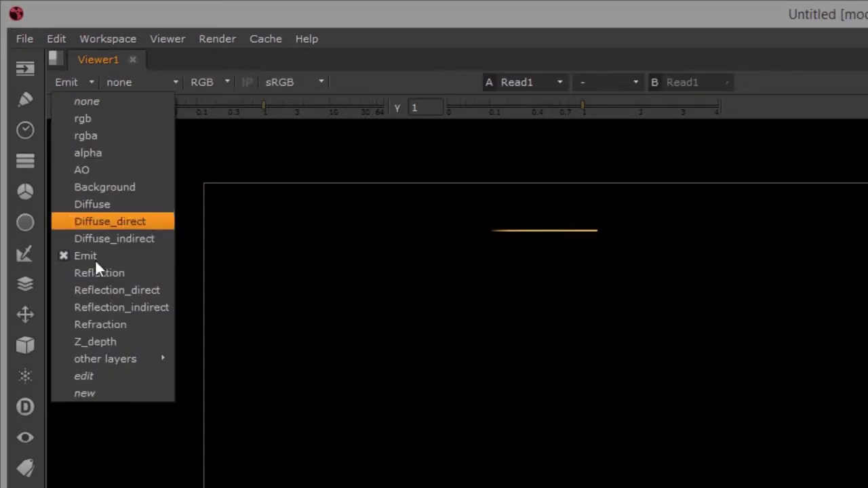
click(99, 273)
click(69, 81)
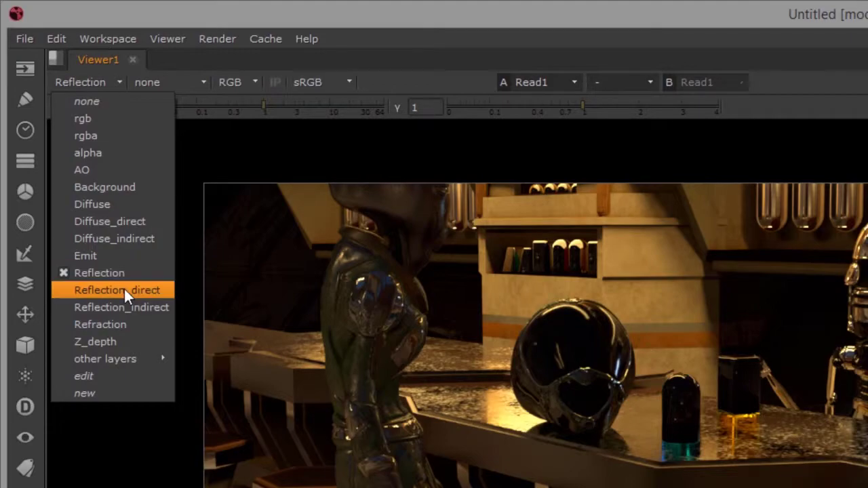
click(124, 289)
click(90, 78)
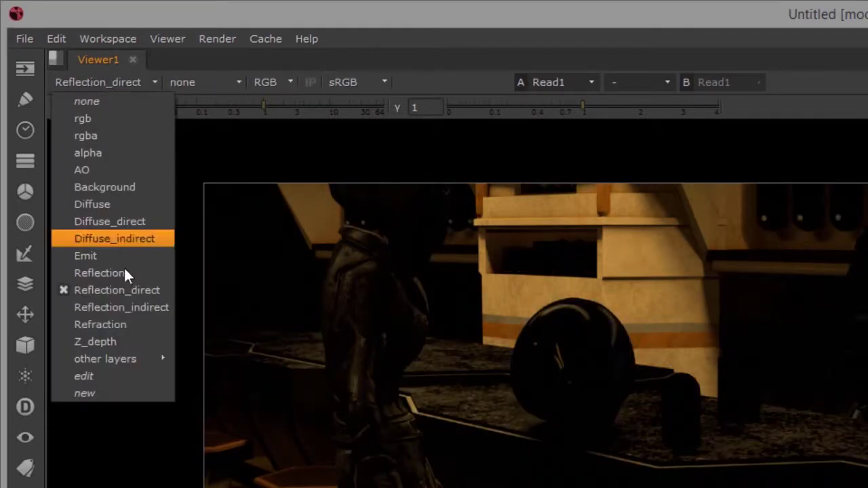
click(132, 305)
click(112, 88)
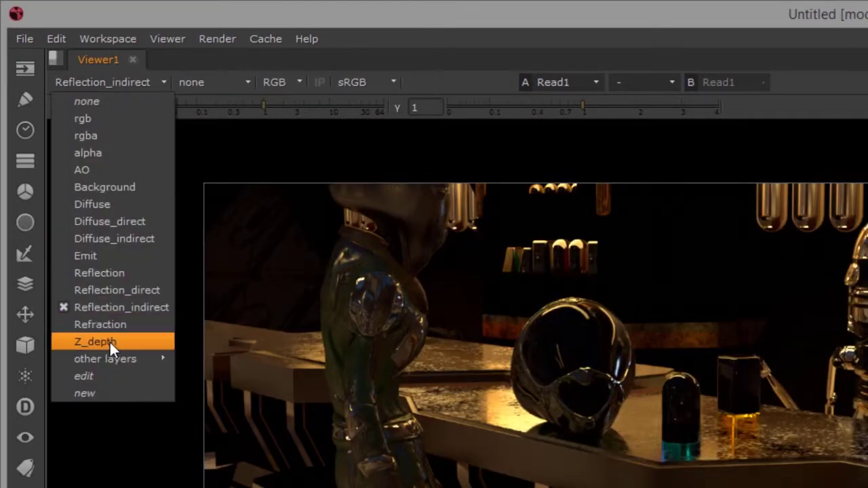
click(110, 323)
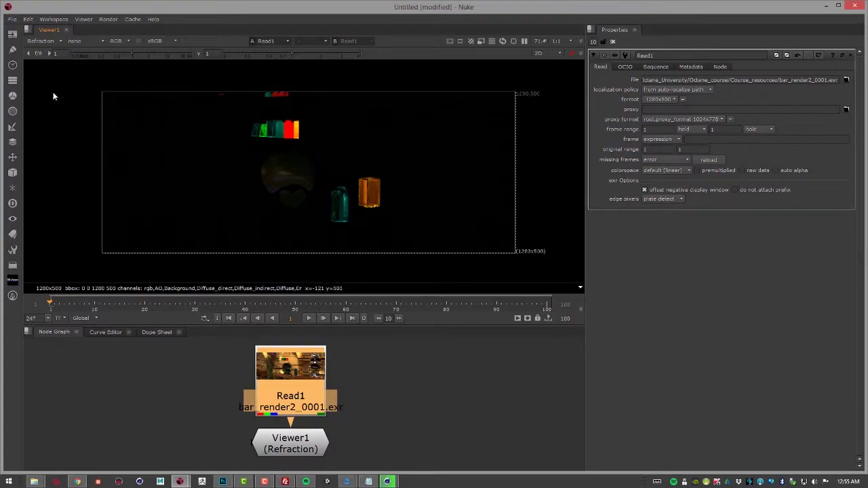
Step: Set the viewer channel to none, then bring the channel list back up
click(55, 41)
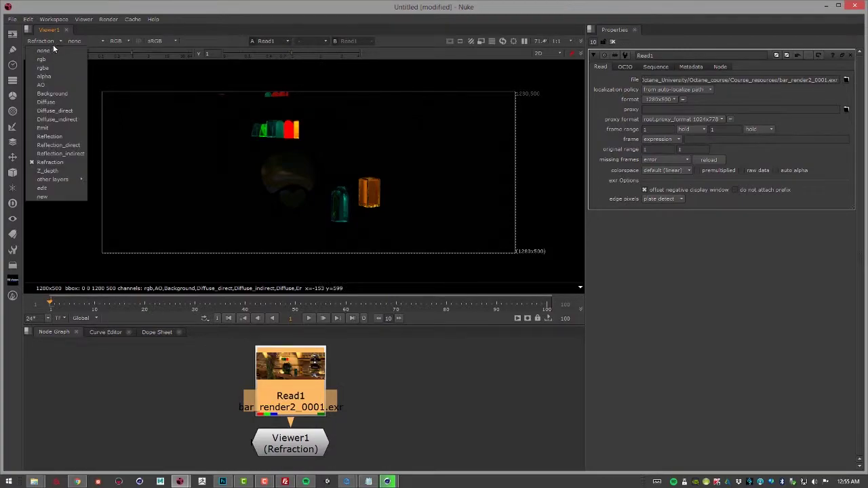
click(44, 50)
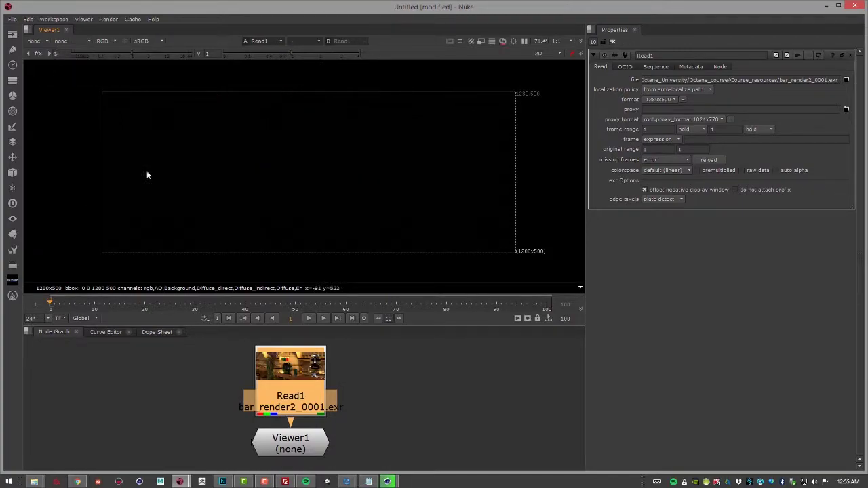
click(43, 40)
Step: Restore the rgb view, then review the 32-bit multi-layer OpenEXR Save and Output pages
click(45, 61)
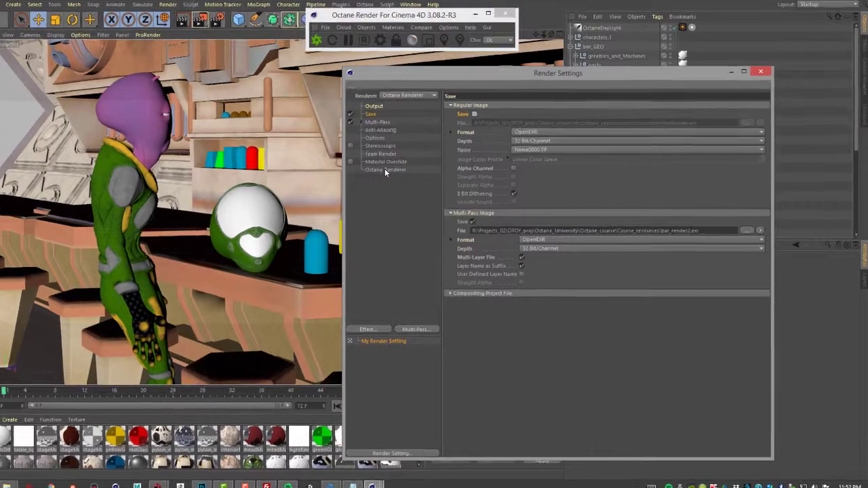
click(400, 175)
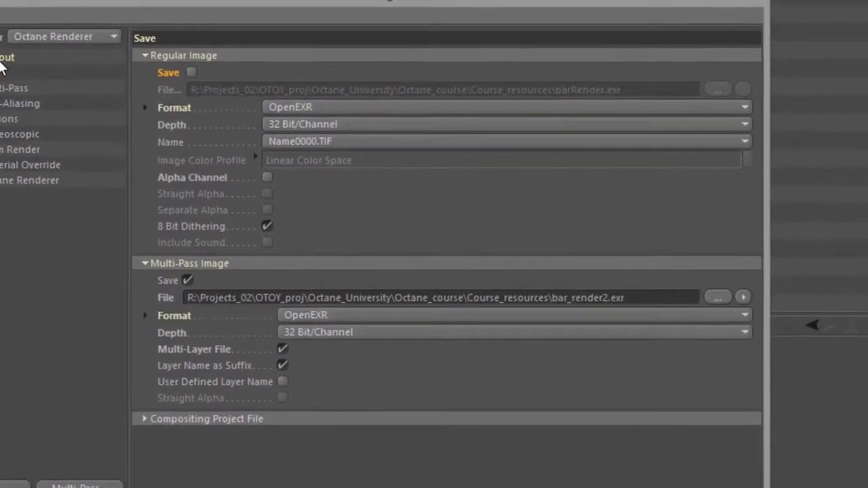
click(83, 73)
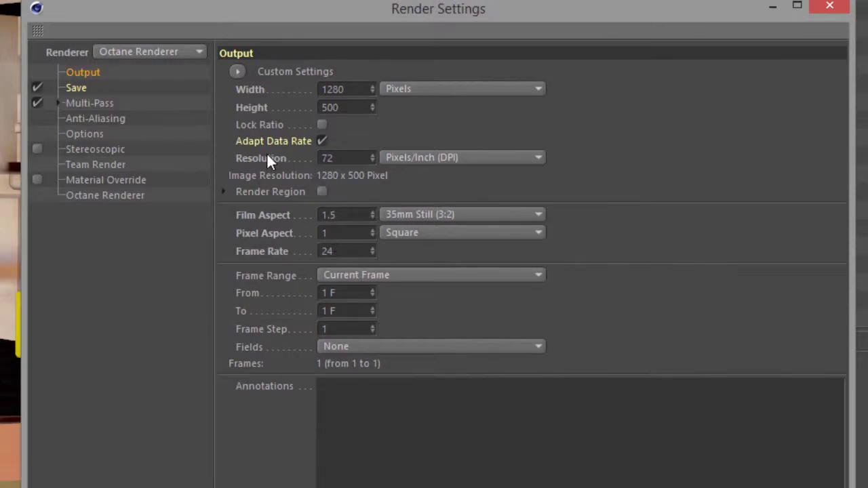
Step: Confirm Octane render passes save as 32-bit multilayer EXR, keeping Rle compression
click(99, 95)
click(105, 196)
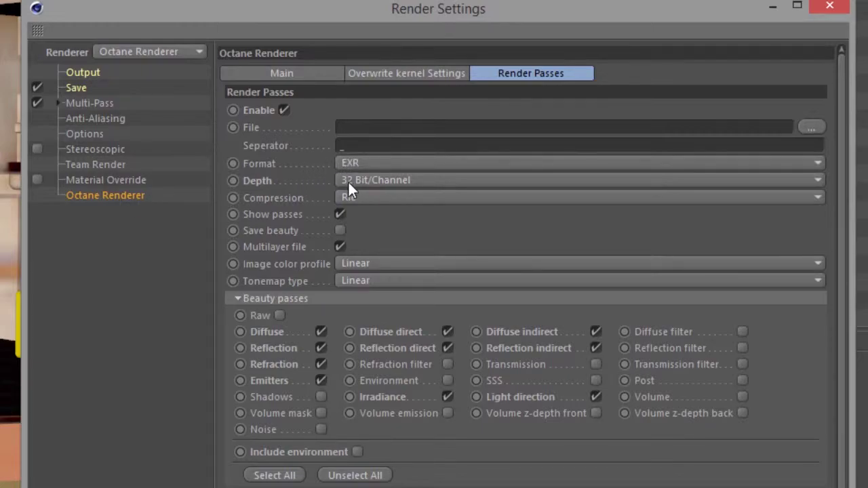
click(387, 199)
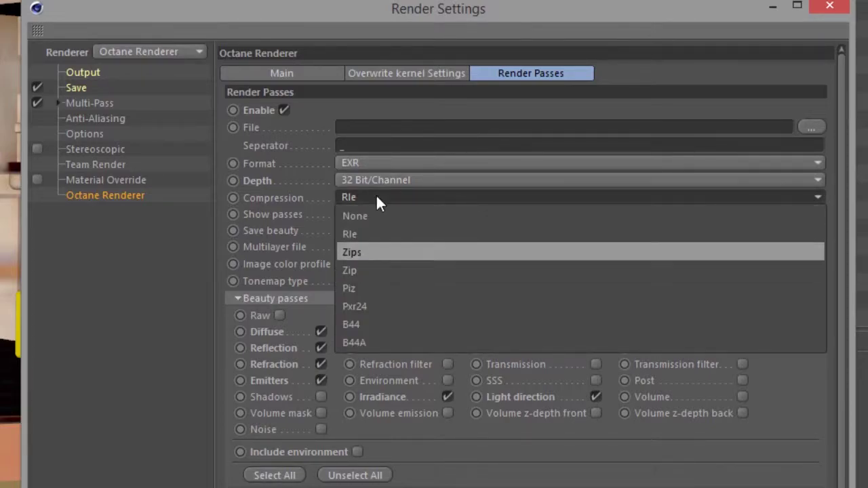
click(378, 198)
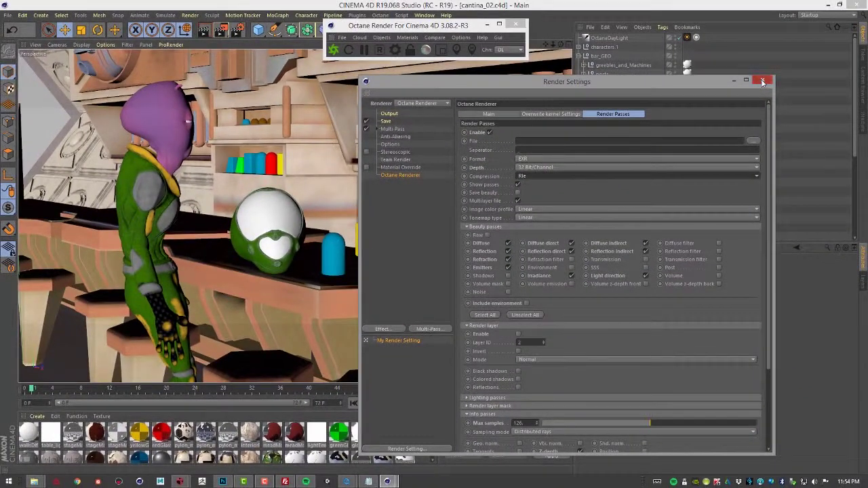
Step: Raise Octane's Max. samples from 5000 to 18000 in the Octane Settings window
click(762, 79)
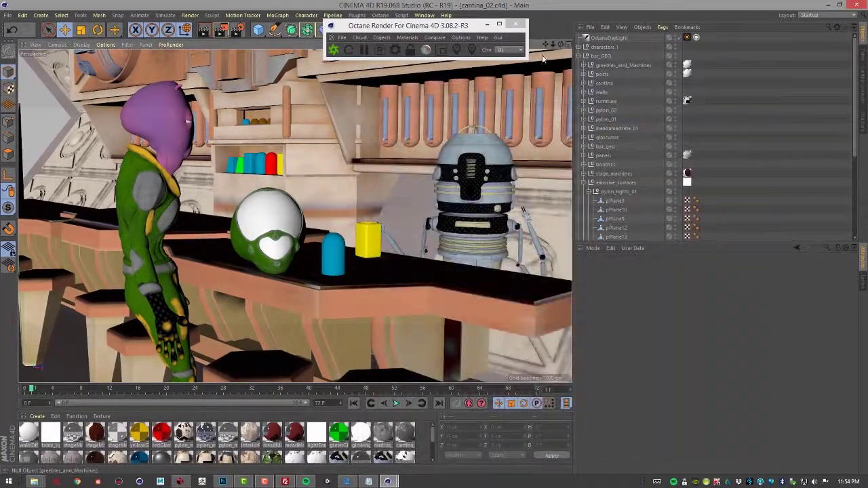
click(396, 51)
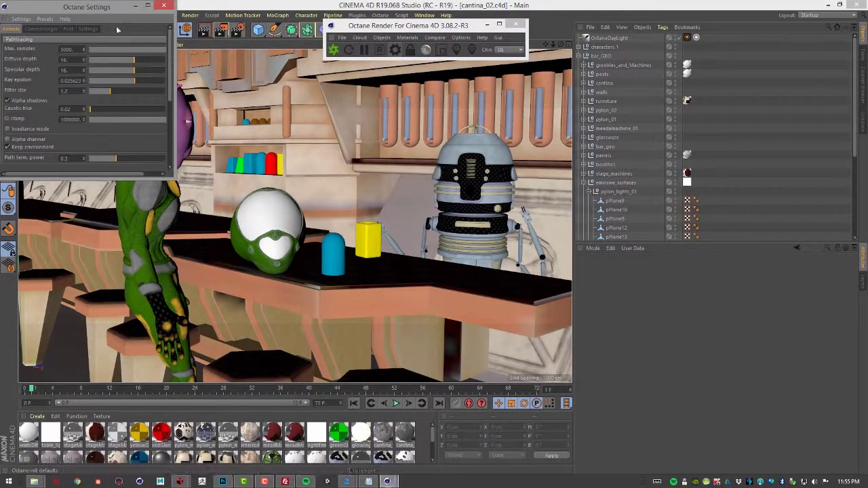
mouse_move(115, 8)
mouse_down()
mouse_move(644, 168)
mouse_move(553, 181)
mouse_up()
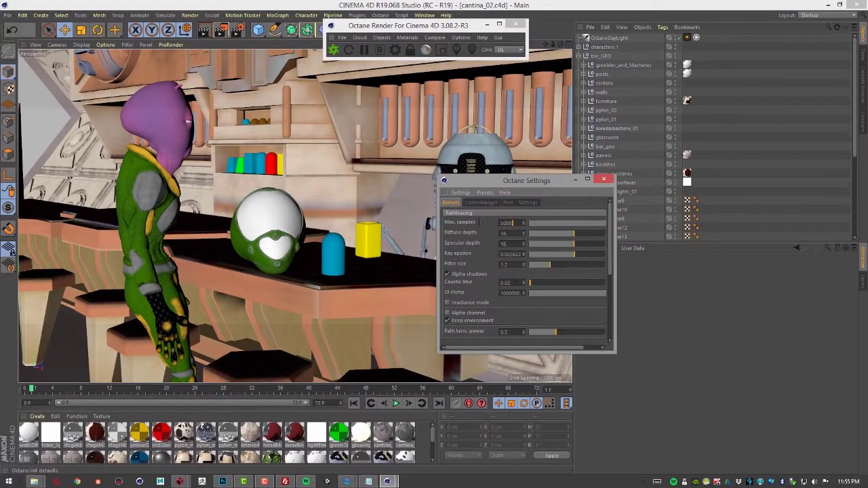
click(190, 15)
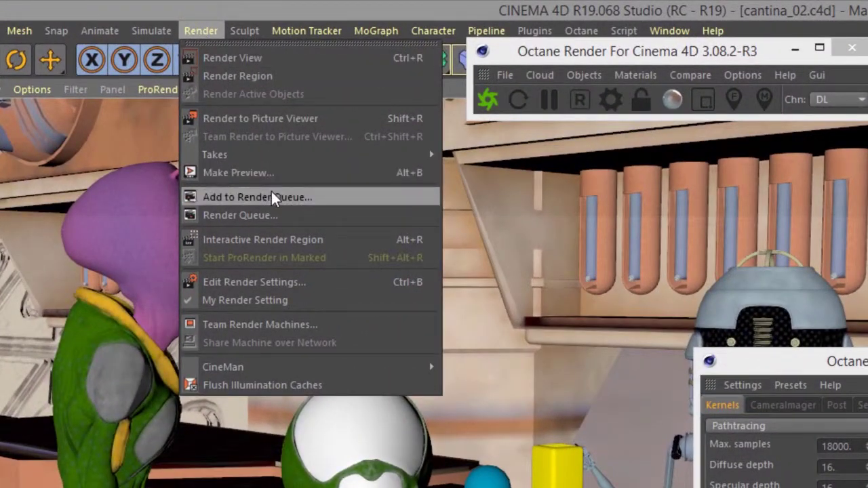
Step: Add the cantina_02 scene to the Render Queue
click(271, 195)
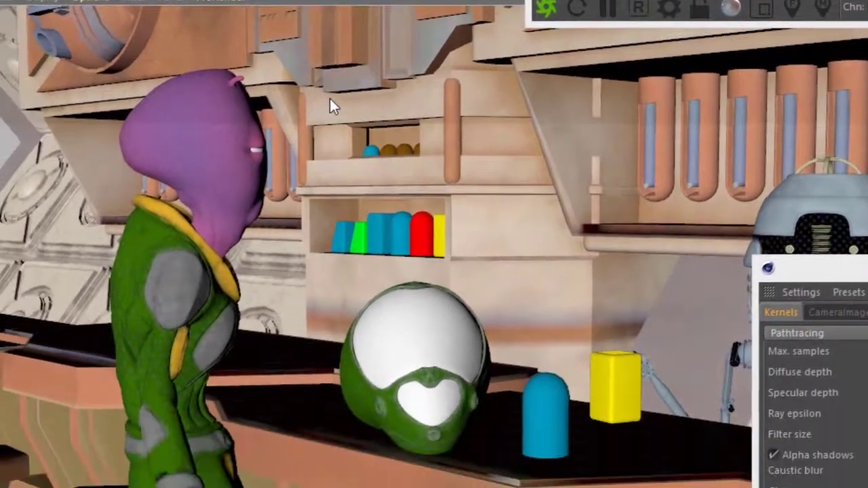